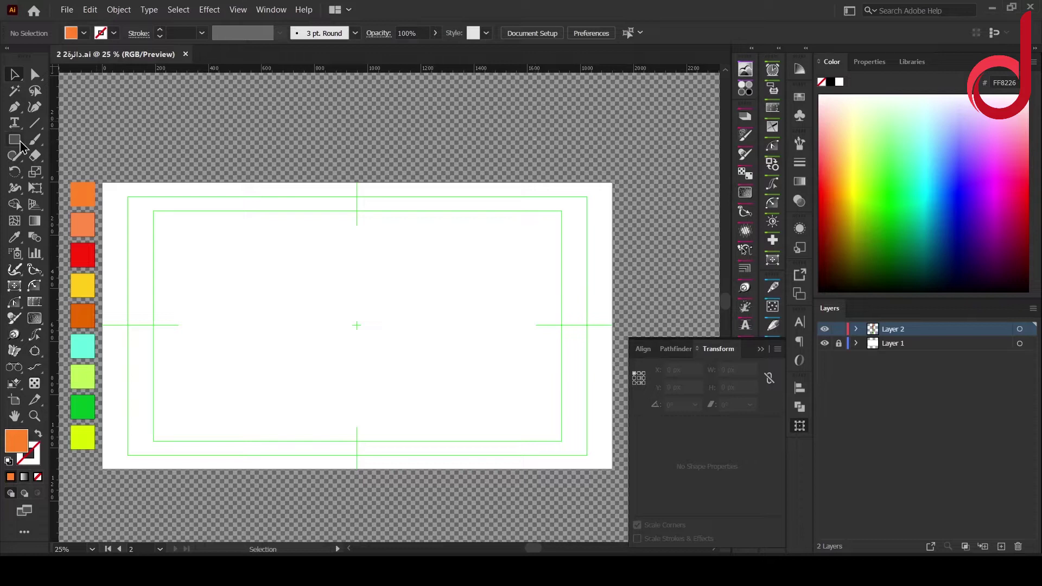
Step: Draw an orange circle about 86 px wide with the Ellipse tool, horizontally centred near the artboard's upper edge
left_click(14, 142)
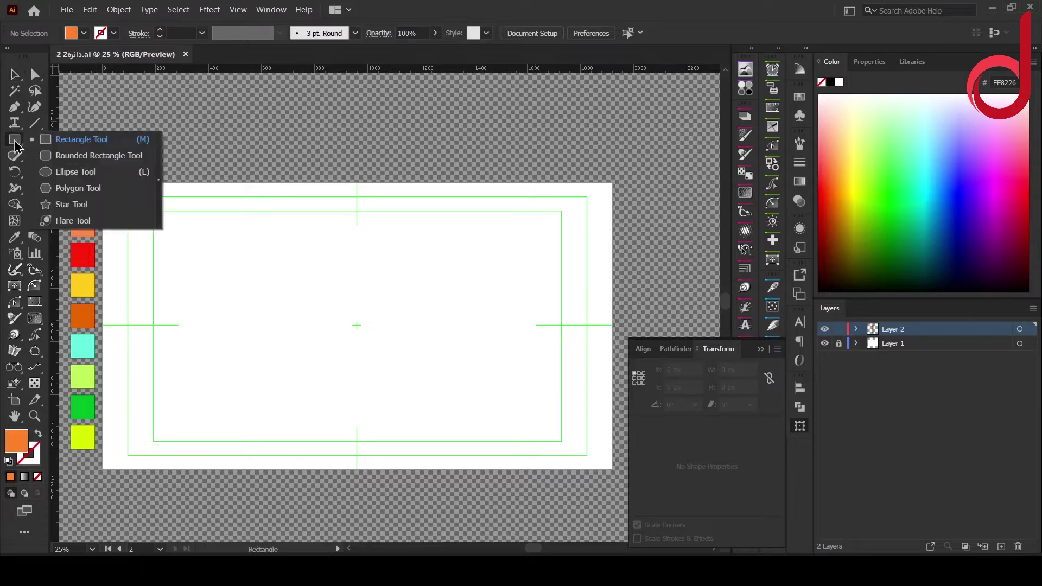
left_click(50, 173)
key("l")
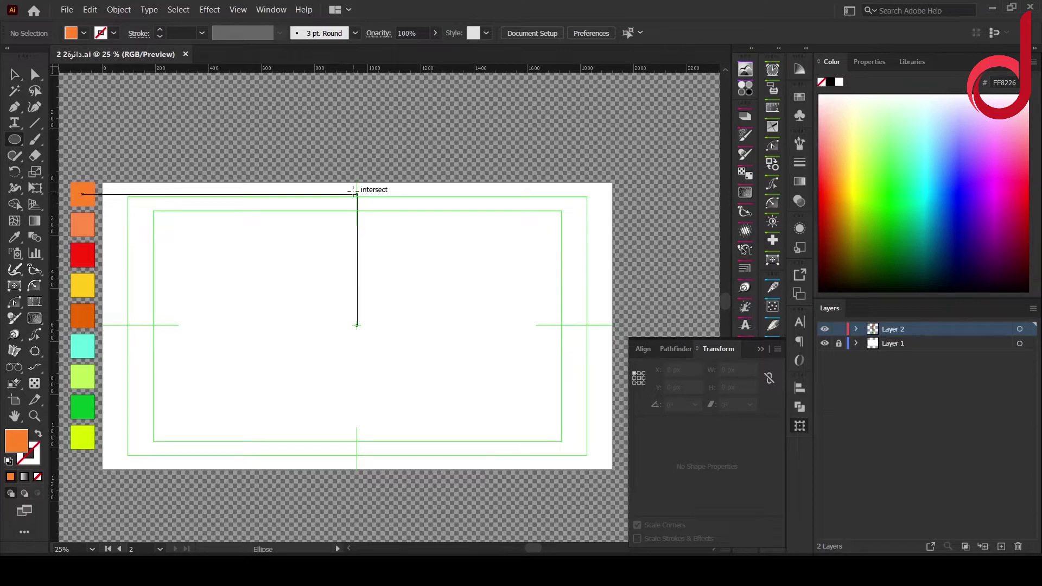
left_click_drag(354, 192, 374, 213)
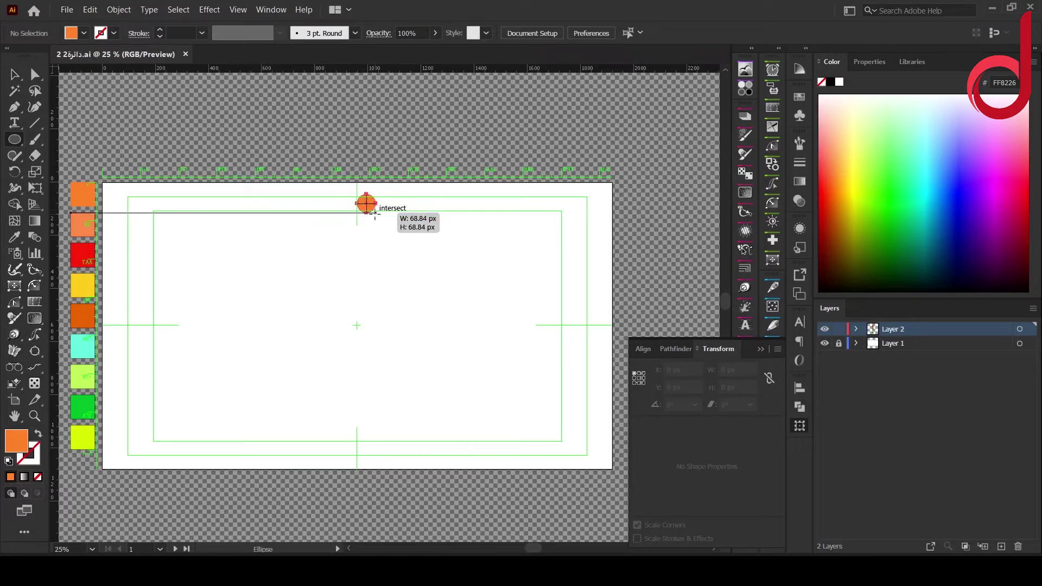
left_click_drag(379, 216, 358, 206)
Step: Copy the circle straight down to the artboard's lower edge and group the two circles
key("v")
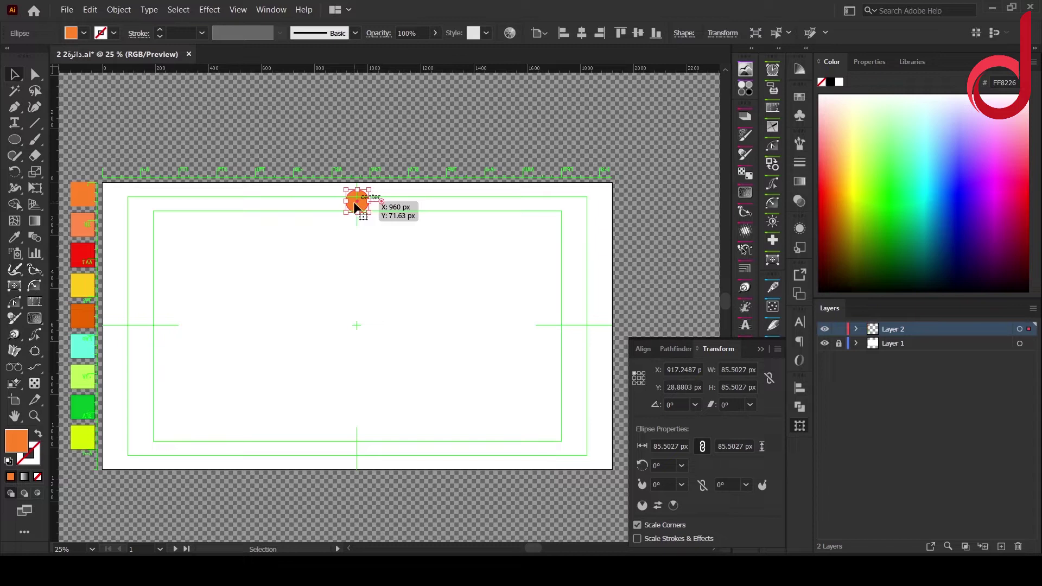
left_click_drag(354, 207, 335, 452)
left_click_drag(335, 452, 335, 452)
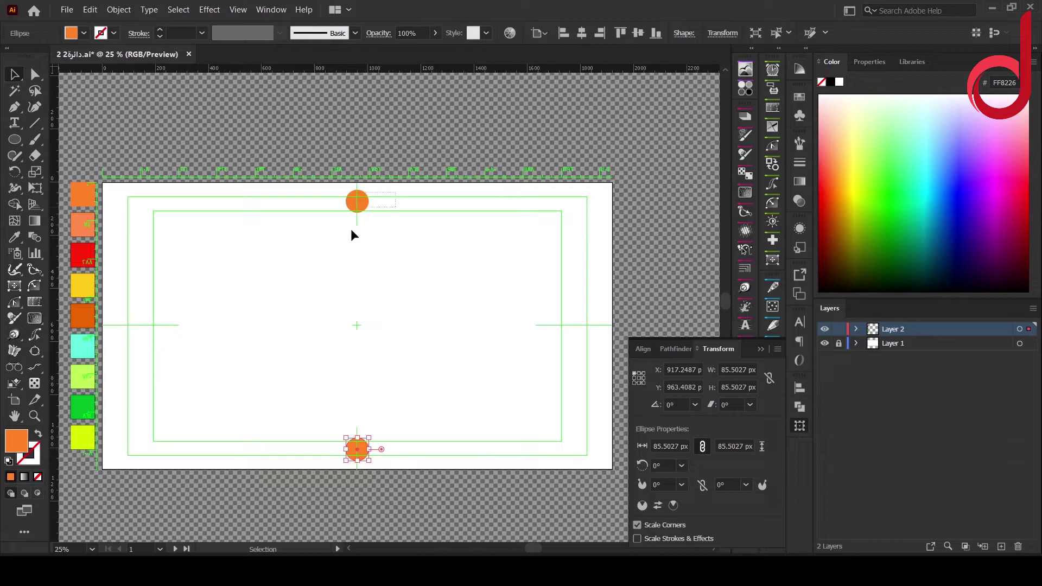
left_click_drag(351, 229, 314, 403)
right_click(276, 311)
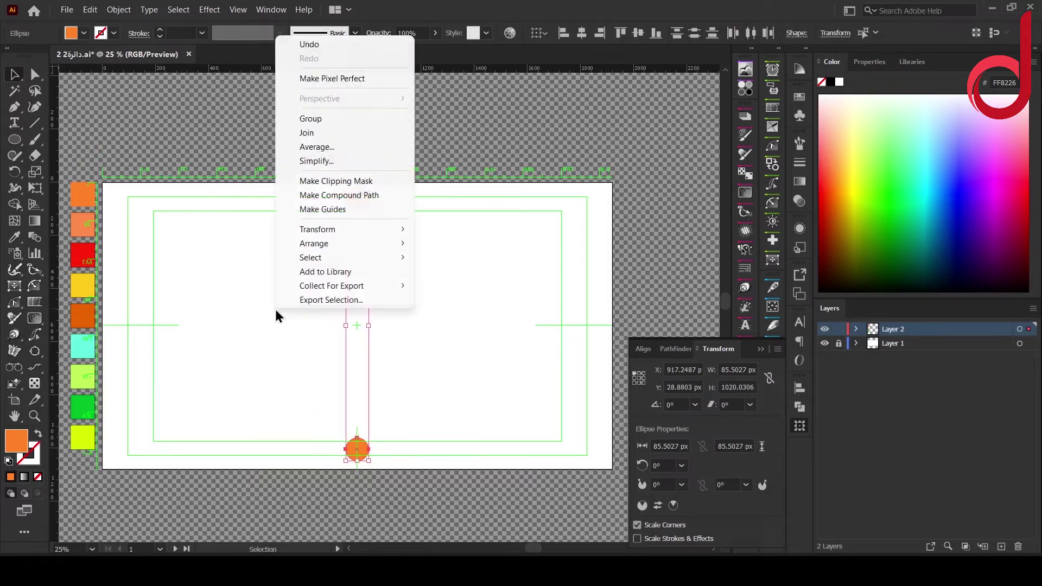
left_click(311, 119)
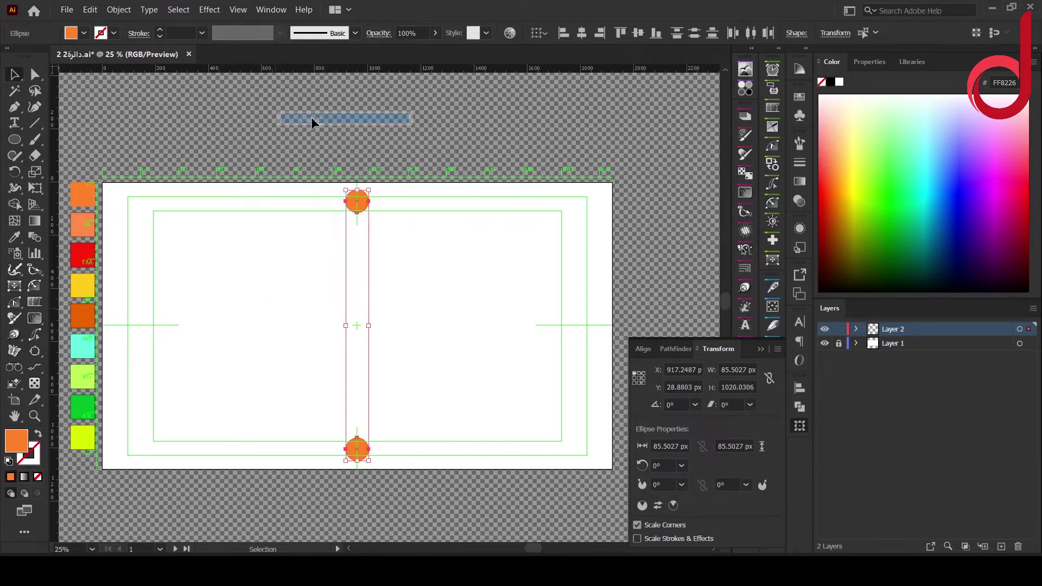
Step: Apply a Transform effect to the circle group with a 20° rotation and 10 copies, and expand its appearance
left_click(209, 10)
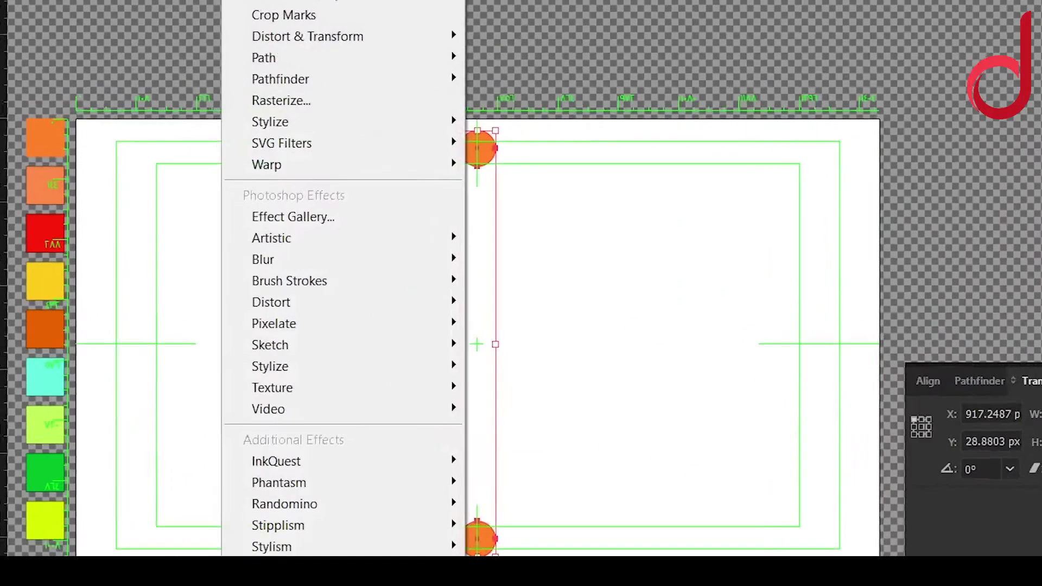
mouse_move(287, 37)
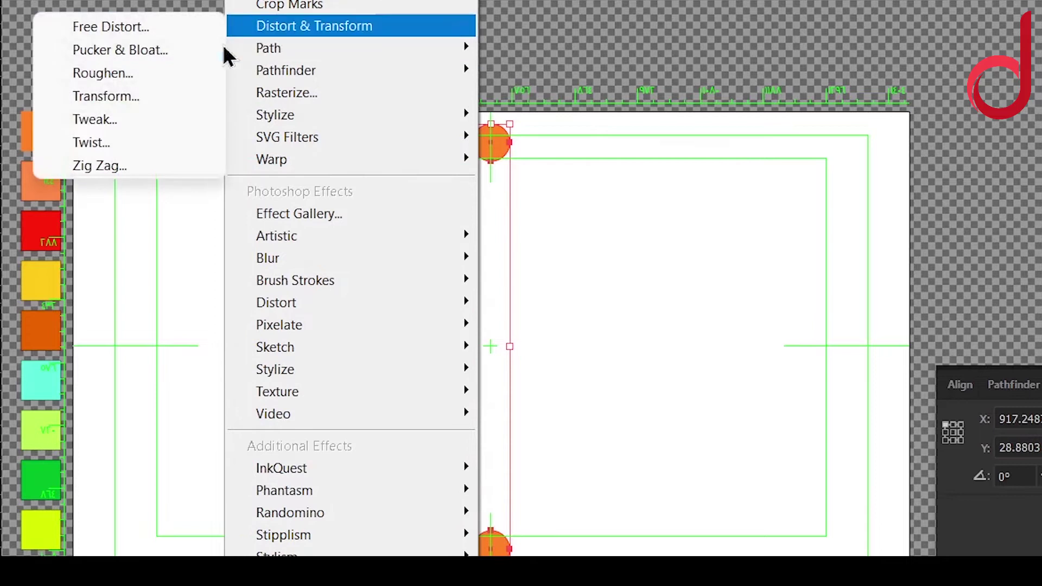
left_click(116, 97)
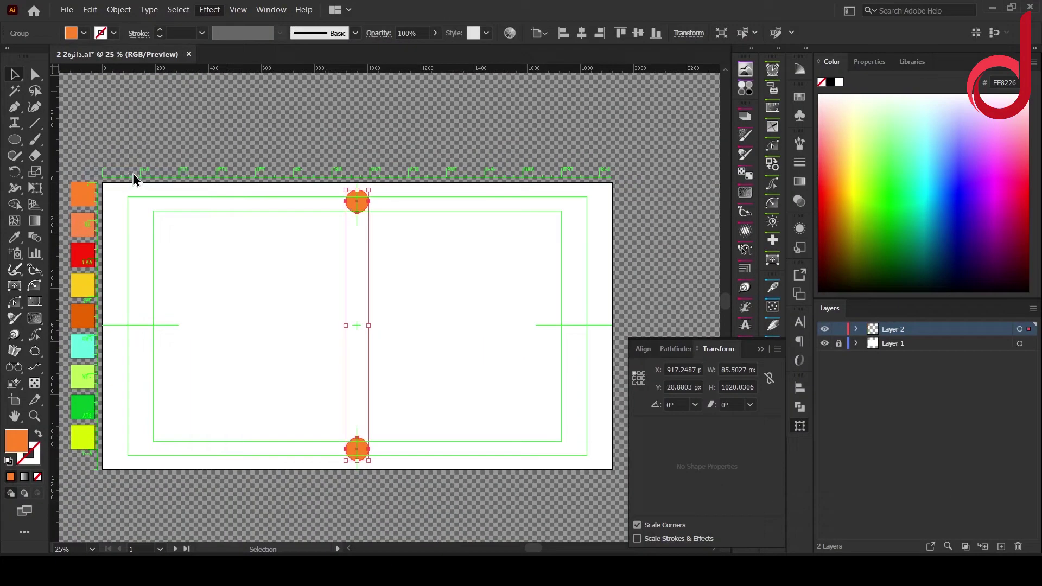
left_click(200, 278)
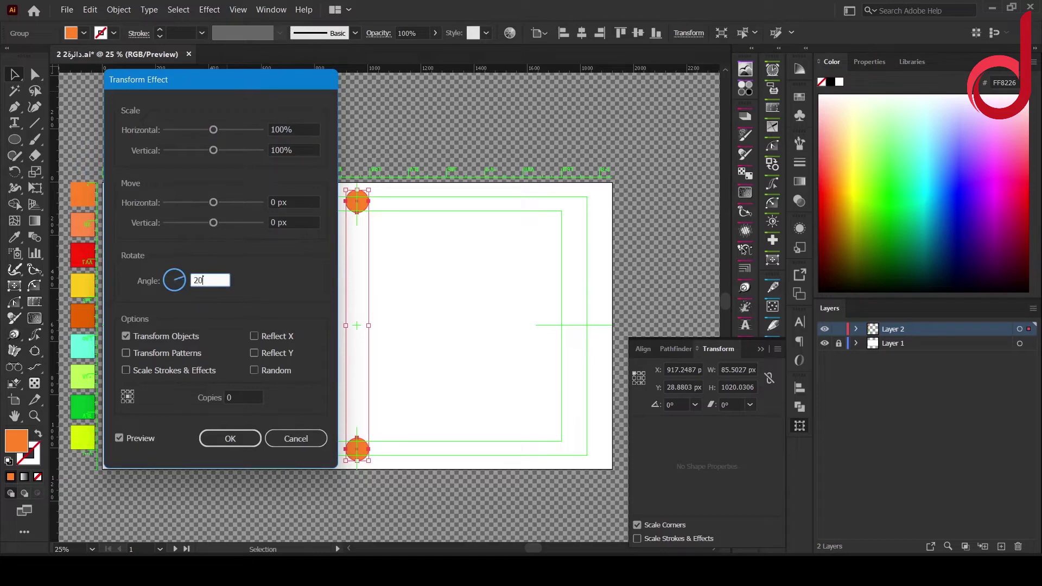
left_click(232, 399)
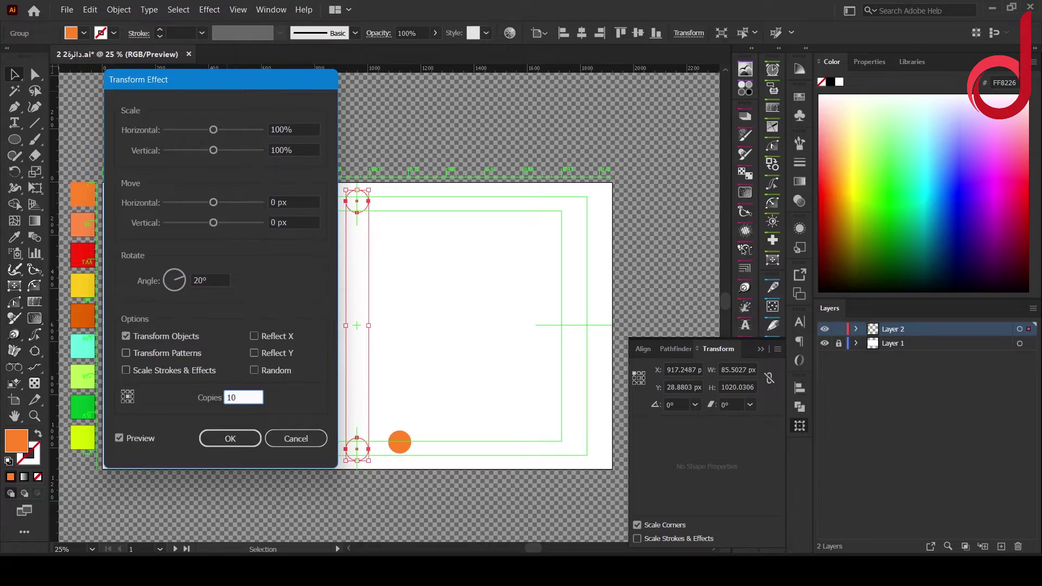
left_click(226, 438)
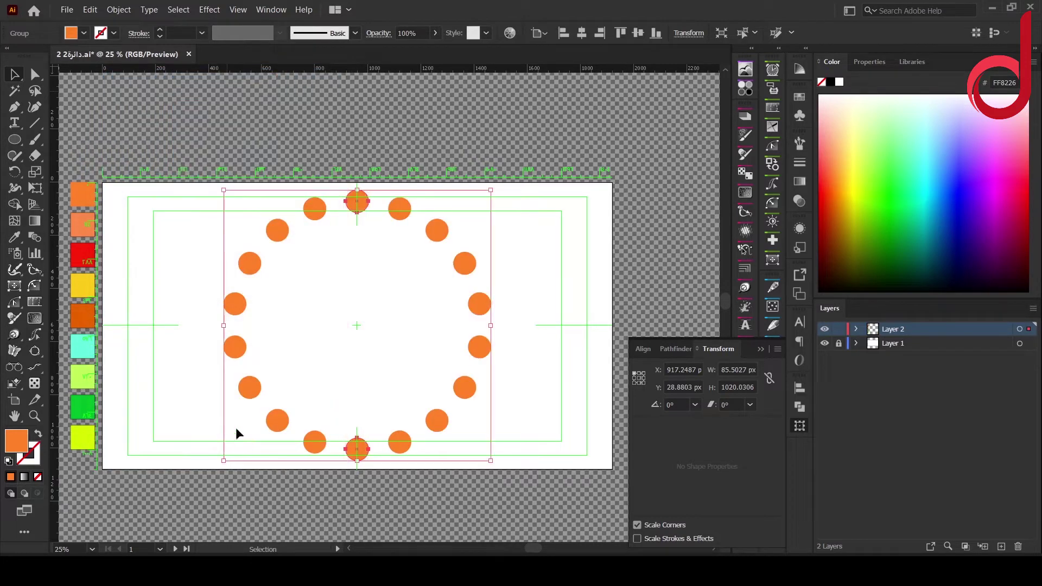
left_click(119, 9)
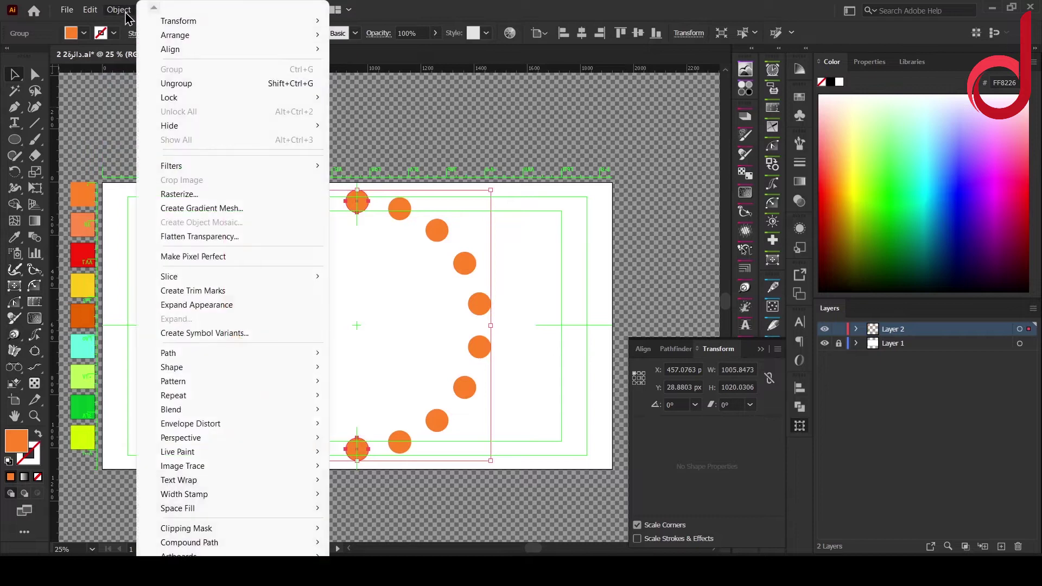
left_click(186, 306)
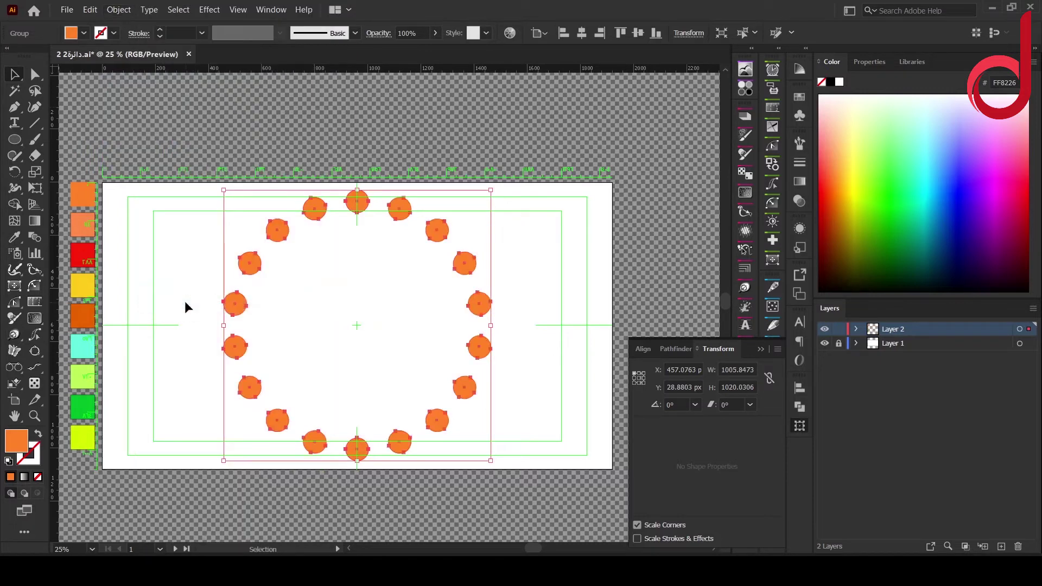
Step: Apply a Transform effect to the ring of circles with 86% horizontal and vertical scale, 10° rotation and 20 copies
left_click(204, 11)
mouse_move(220, 134)
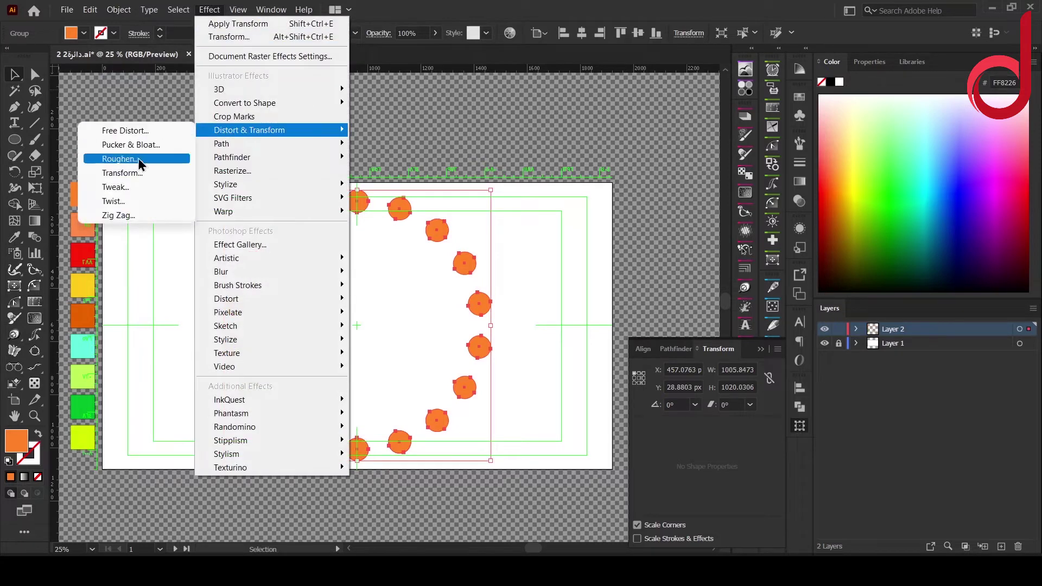
left_click(139, 173)
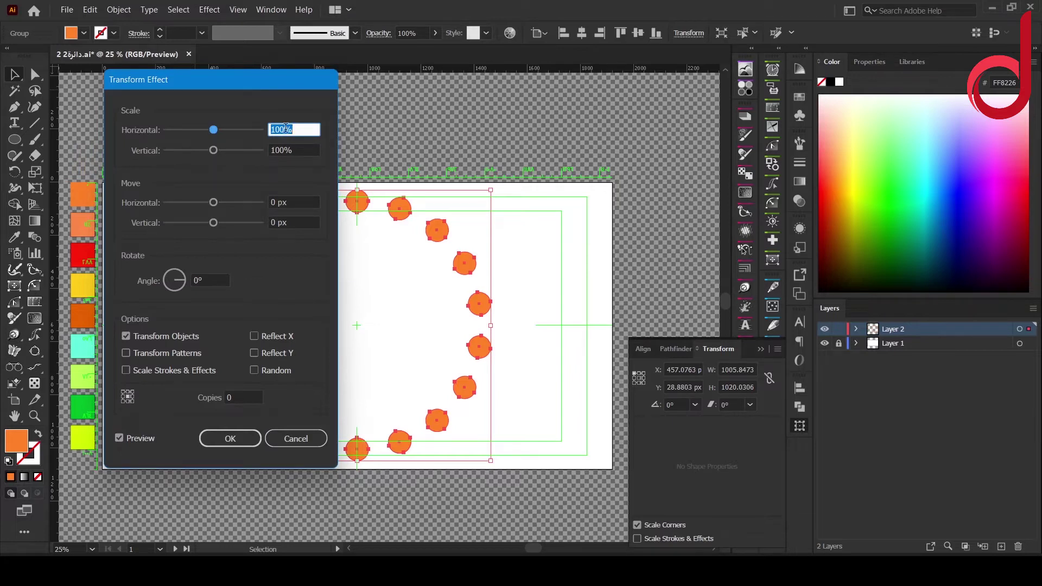
type("86")
left_click(284, 146)
double_click(284, 146)
type("8")
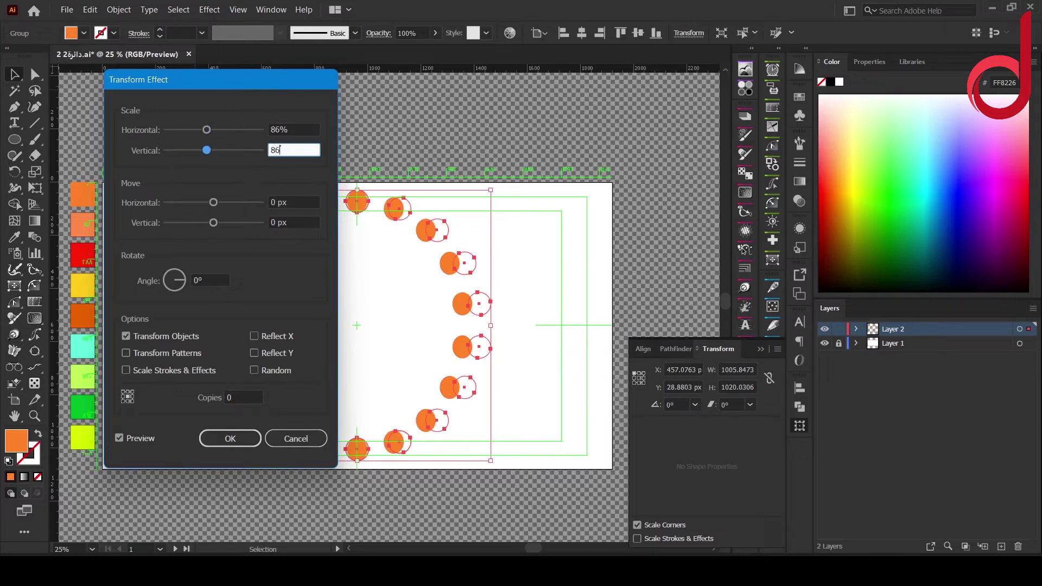
type("6")
left_click(196, 280)
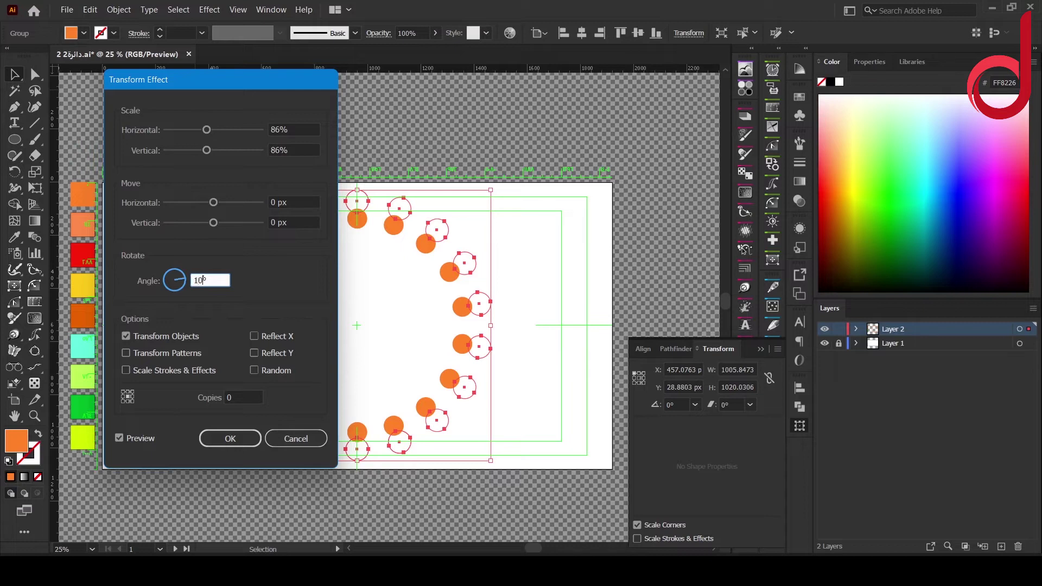
left_click(228, 397)
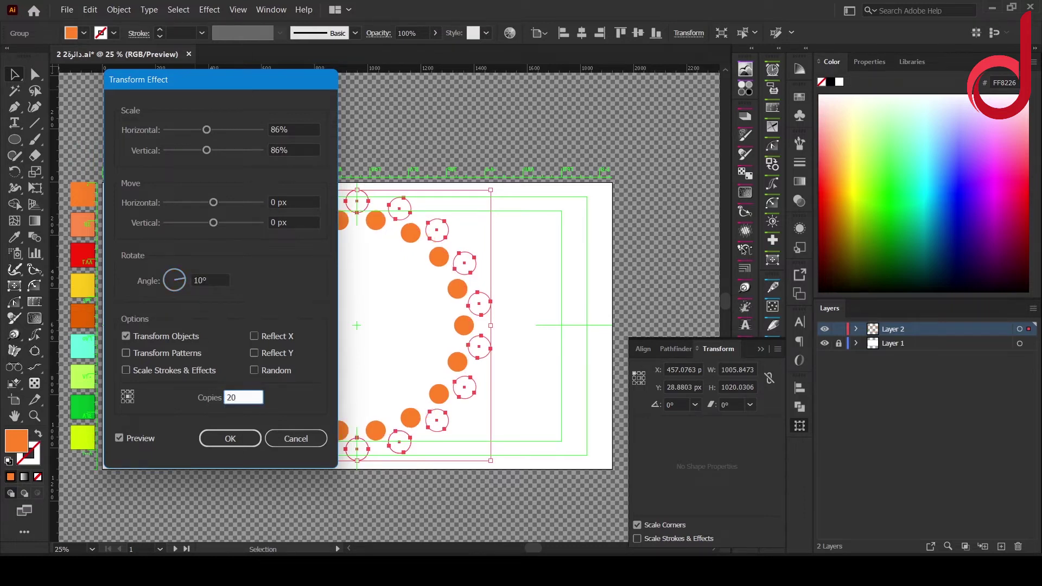
left_click(232, 437)
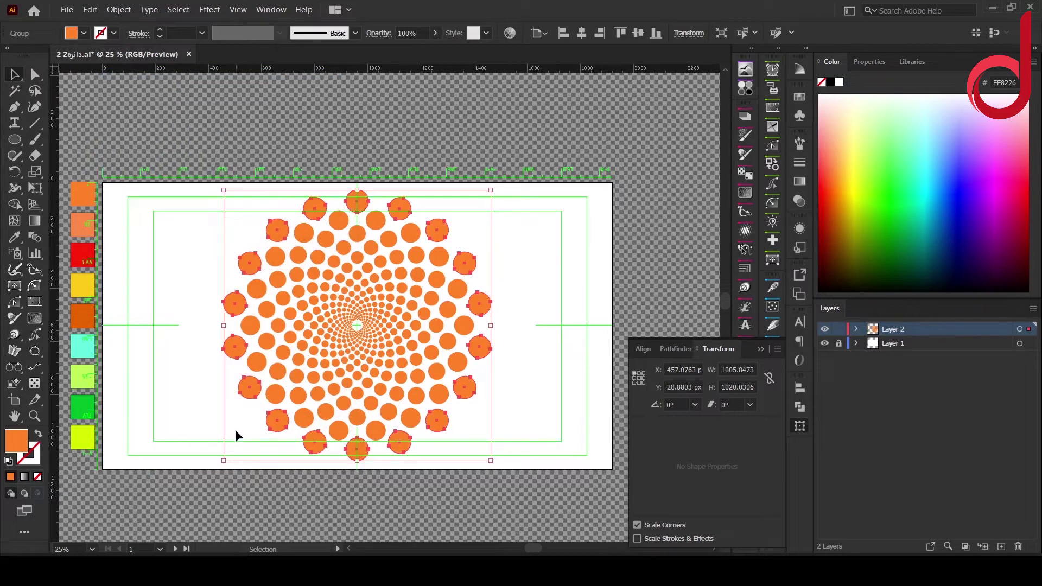
Step: Expand the appearance of the circle pattern and turn it into a compound path
left_click(118, 11)
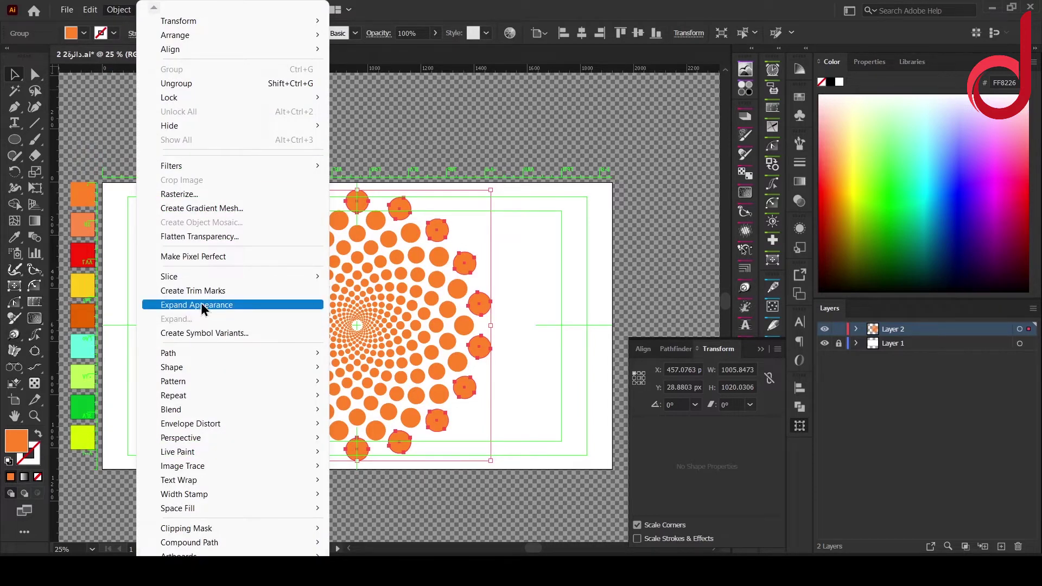
left_click(201, 306)
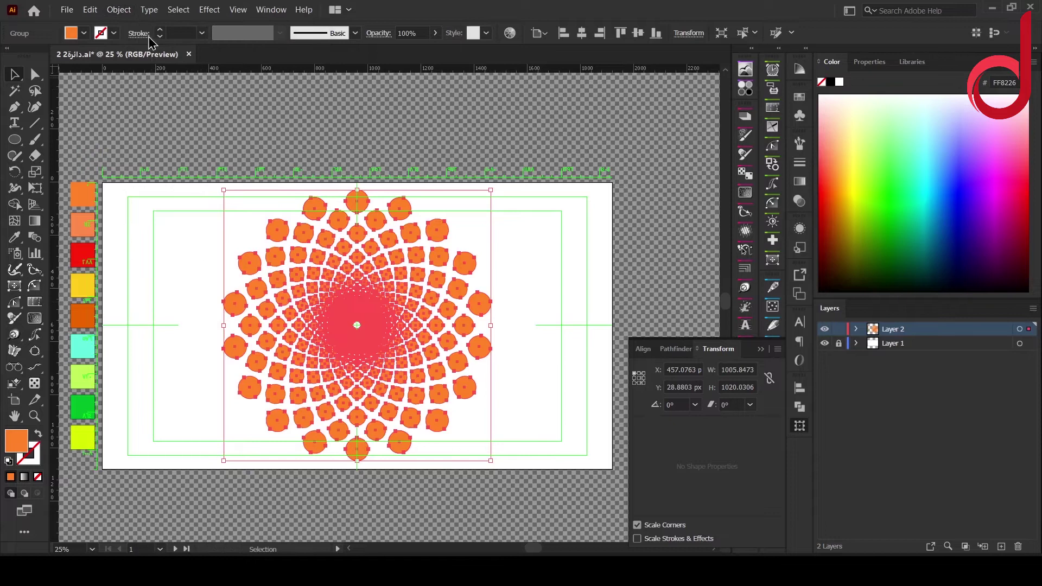
left_click(119, 10)
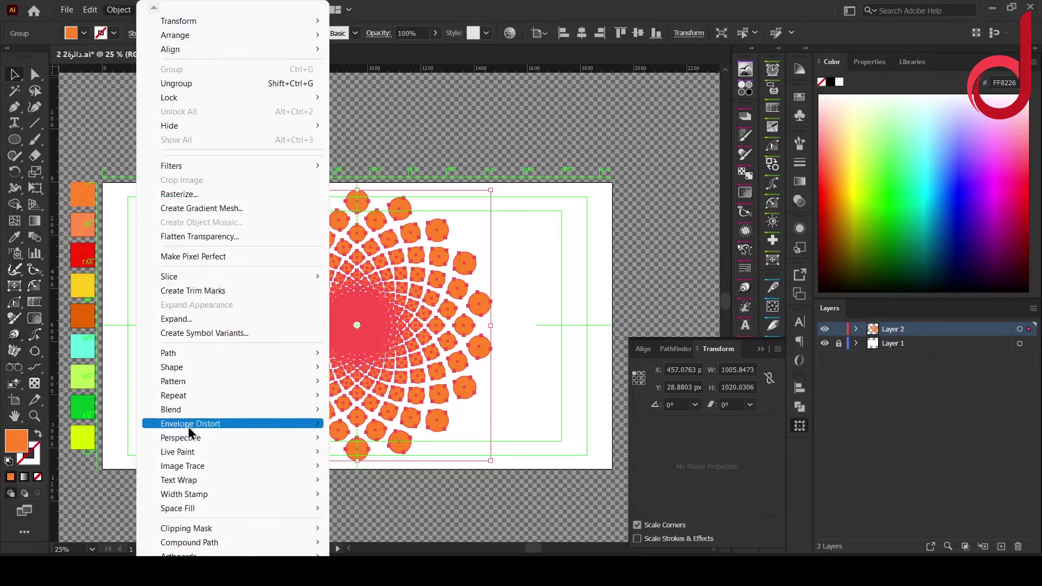
mouse_move(212, 544)
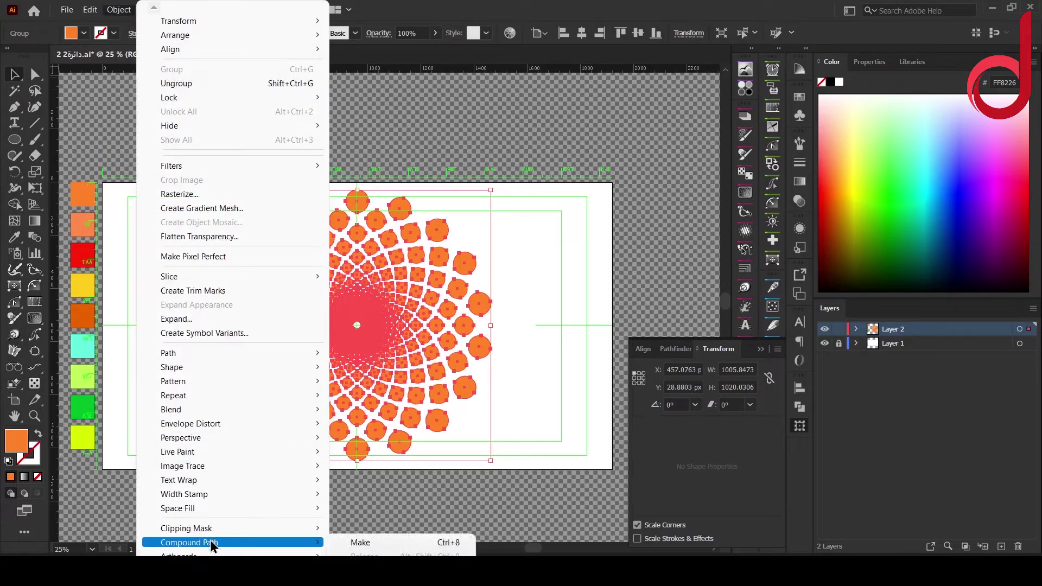
left_click(356, 543)
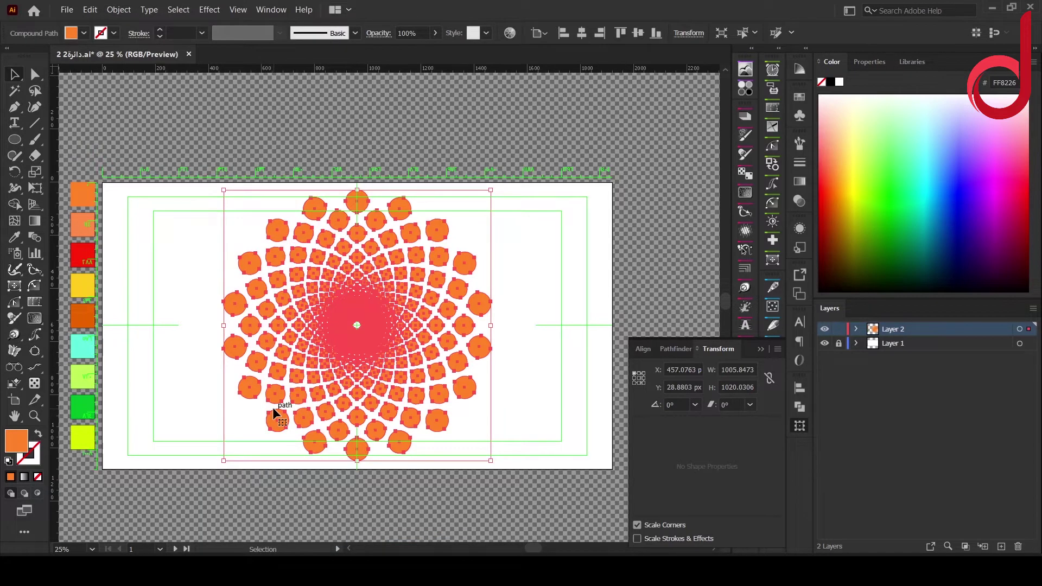
Step: Fill the compound path with a radial gradient and sample the first orange swatch for its starting stop
left_click(24, 477)
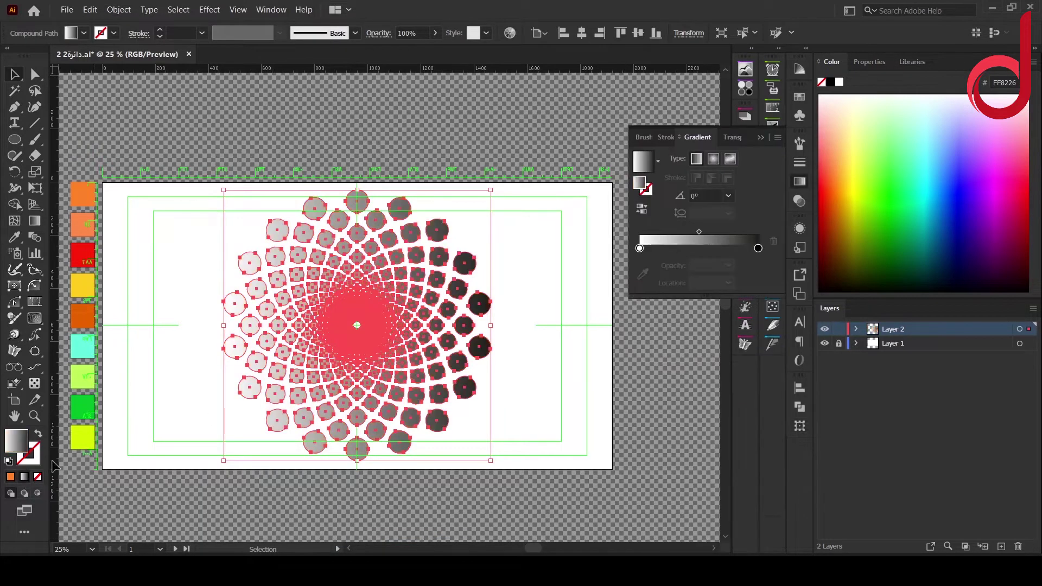
left_click(639, 248)
left_click(714, 159)
left_click(644, 275)
left_click(83, 195)
key("Escape")
Step: Add two gradient stops after the first one, sampling the light orange and red swatches beside the artboard
left_click(651, 249)
left_click(644, 274)
left_click(85, 222)
key("Escape")
left_click(664, 248)
left_click(644, 276)
left_click(84, 255)
key("Escape")
Step: Add two more gradient stops, sampling the yellow and dark orange swatches beside the artboard
left_click(679, 249)
left_click(644, 275)
left_click(83, 285)
key("Escape")
left_click(695, 249)
left_click(644, 276)
left_click(85, 314)
key("Escape")
Step: Repeat red, dark orange and yellow stops toward the gradient's outer end and space all the stops roughly evenly
left_click_drag(694, 250, 749, 249)
left_click(707, 250)
left_click(683, 251)
mouse_move(715, 250)
left_mouse_down()
mouse_move(729, 250)
mouse_move(708, 250)
left_mouse_up()
left_click(676, 250)
left_click_drag(679, 250, 734, 250)
left_click(677, 269)
left_click_drag(707, 250, 675, 249)
left_click_drag(652, 250, 659, 249)
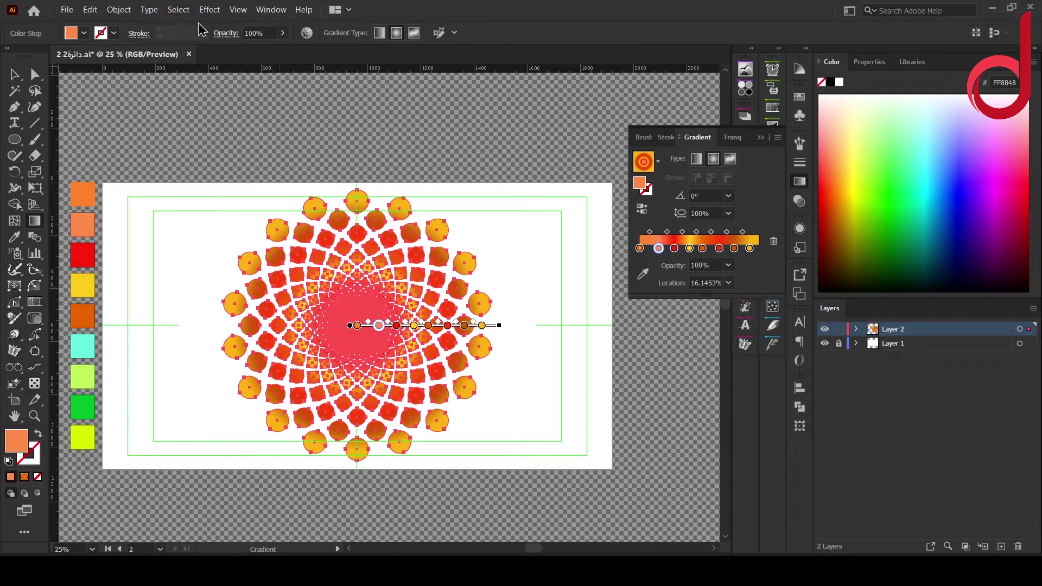
Step: Apply a Drop Shadow effect to the circle pattern with 50% opacity and 2 px blur
left_click(210, 10)
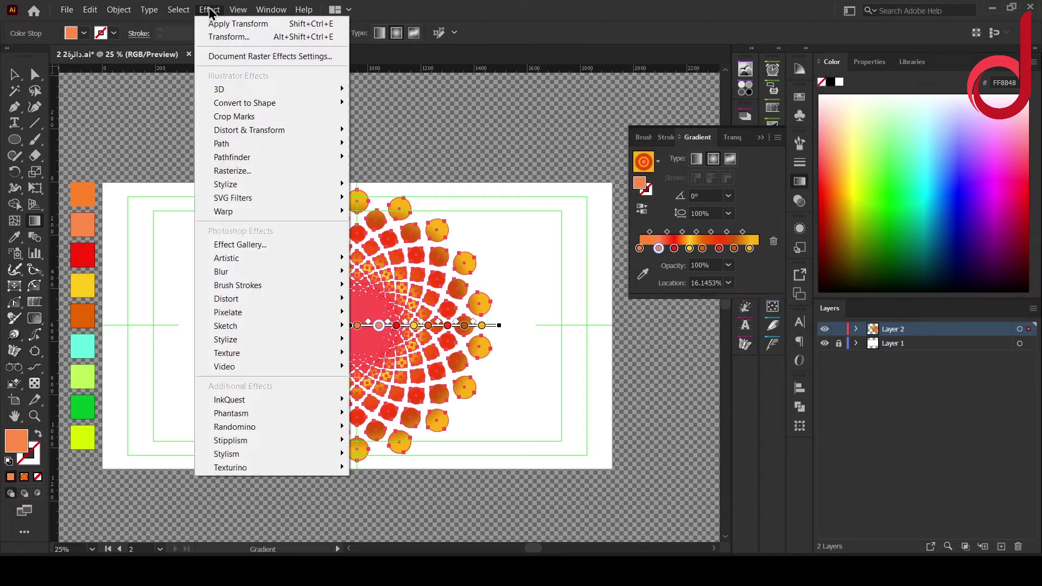
mouse_move(239, 191)
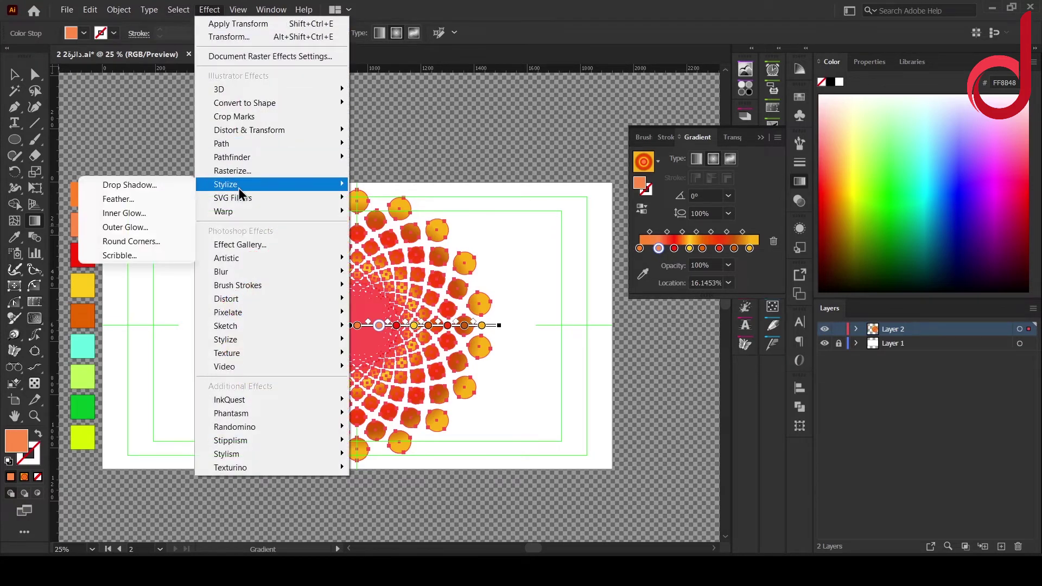
left_click(145, 186)
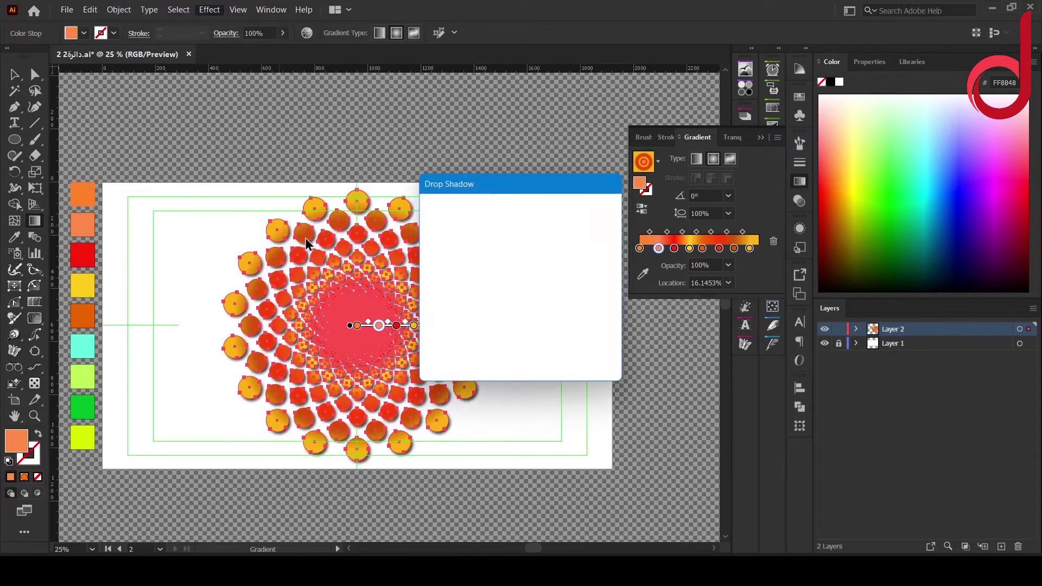
left_click(481, 233)
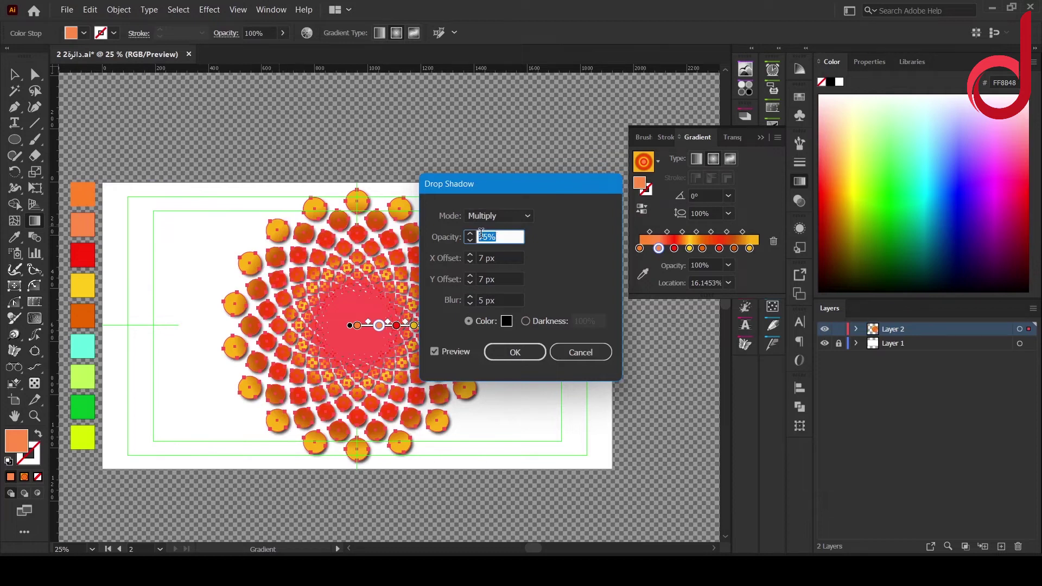
type("50")
left_click(480, 302)
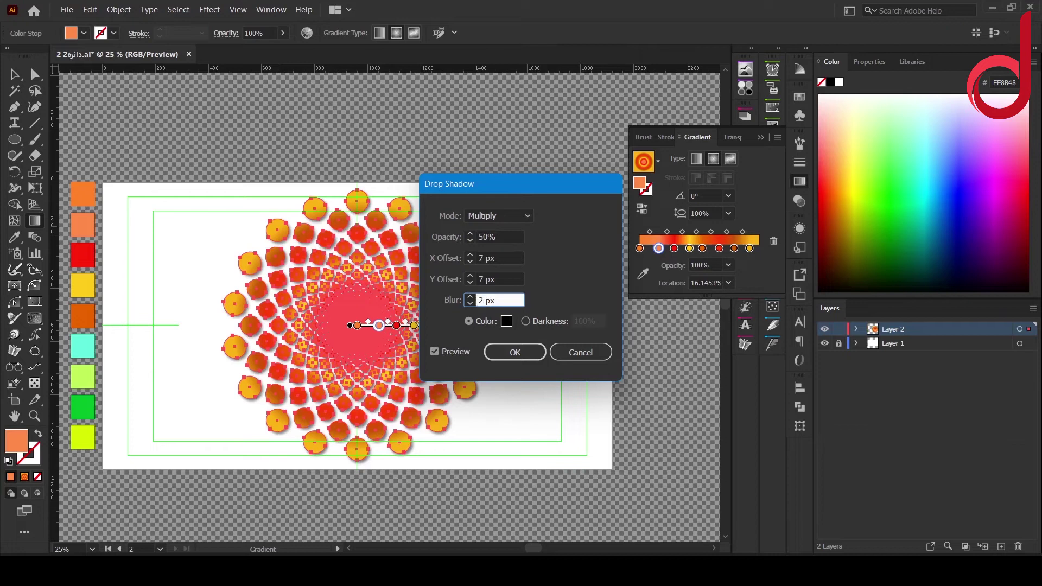
left_click(516, 354)
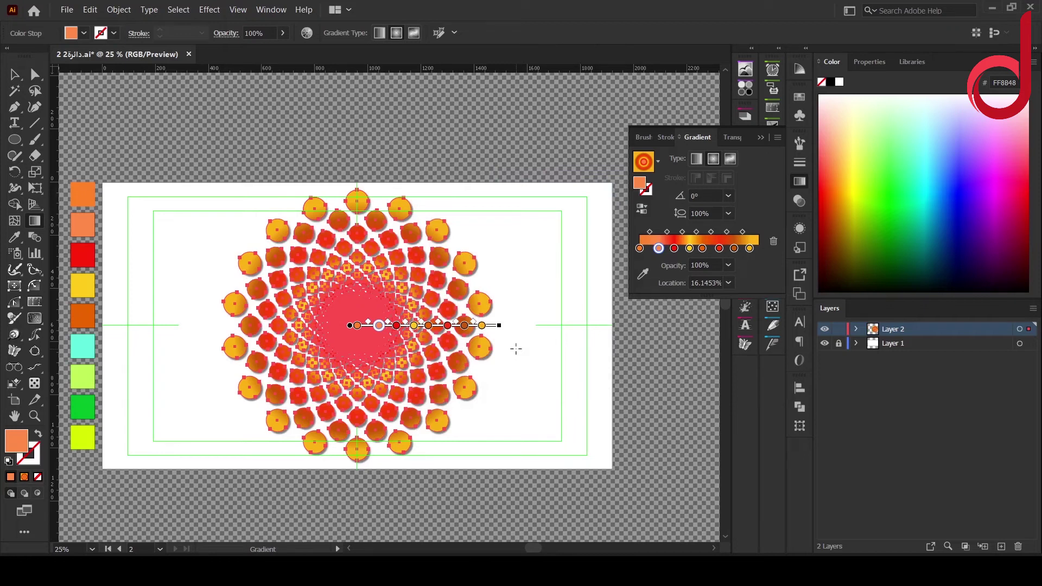
Step: Select the background rectangle on Layer 1, remove its stroke and fill it with the current radial gradient
left_click(857, 343)
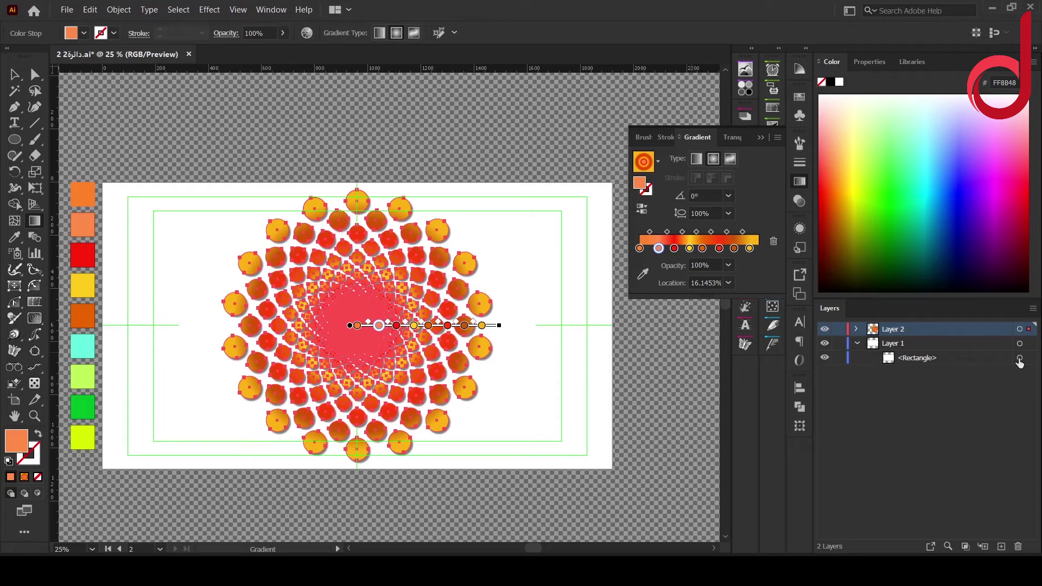
left_click(1020, 359)
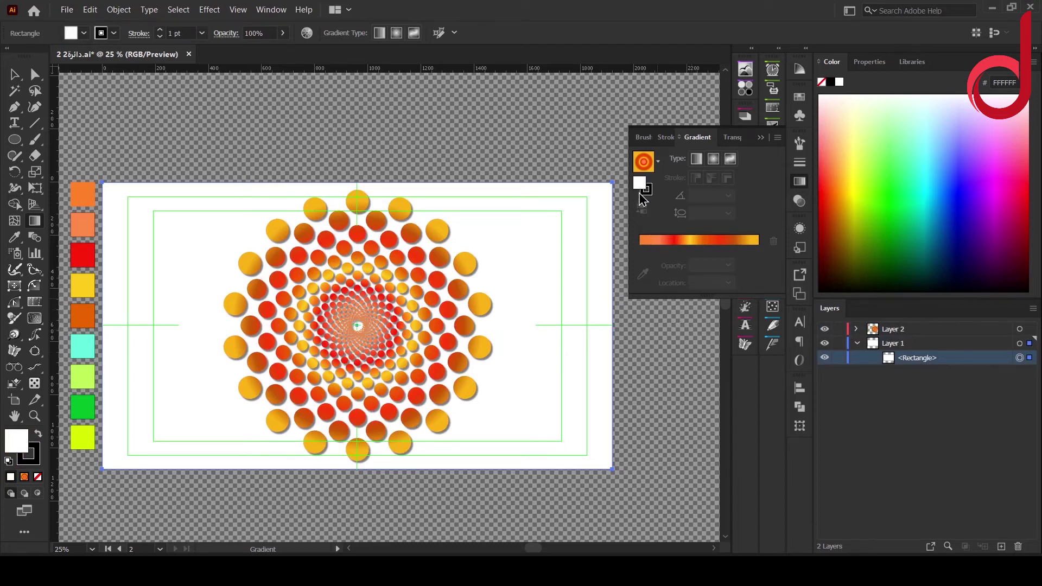
left_click(34, 460)
left_click(37, 477)
left_click(16, 448)
left_click(24, 477)
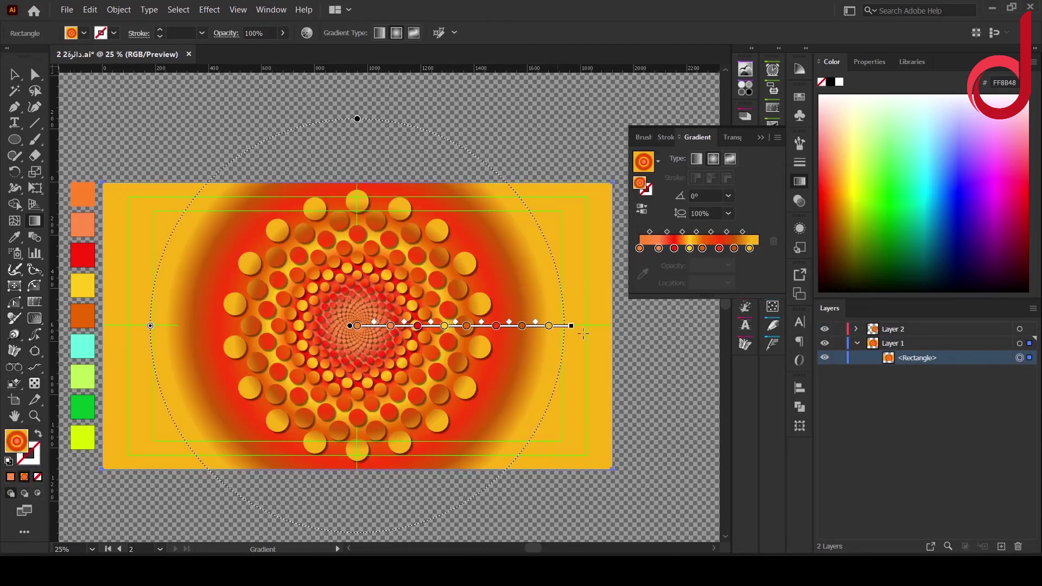
Step: Add turquoise and green stops to the background gradient's inner half, sampling the swatches beside the artboard
left_click(666, 249)
left_click(642, 275)
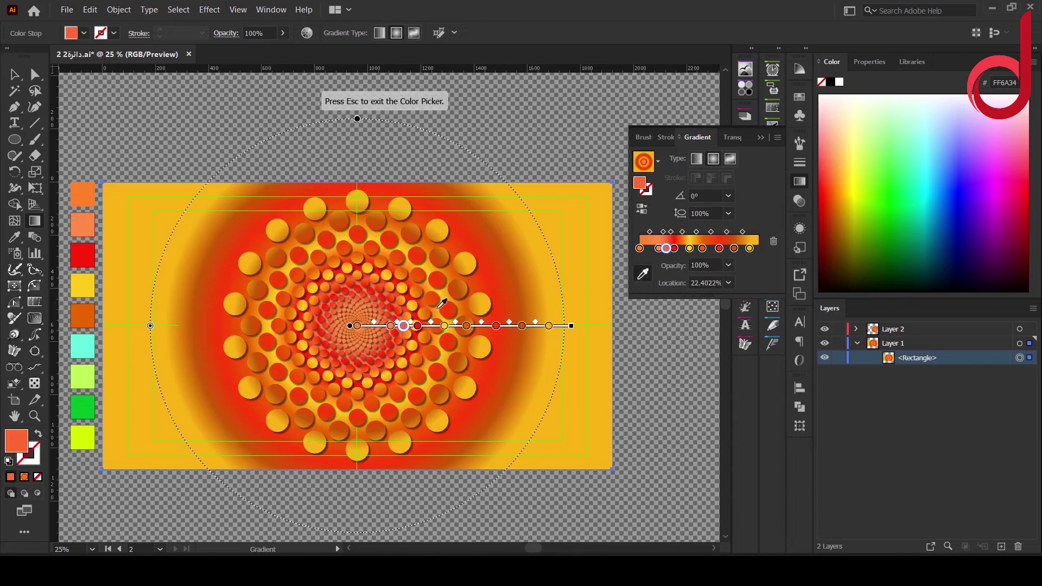
left_click(83, 347)
mouse_move(659, 252)
left_mouse_down()
mouse_move(684, 253)
mouse_move(663, 254)
left_mouse_up()
left_click(643, 274)
left_click(82, 407)
Step: Add a light green stop between the outer dark orange and red stops, sampling its swatch, and space the stops roughly evenly
left_click(706, 249)
left_click_drag(707, 251, 713, 251)
left_click(642, 274)
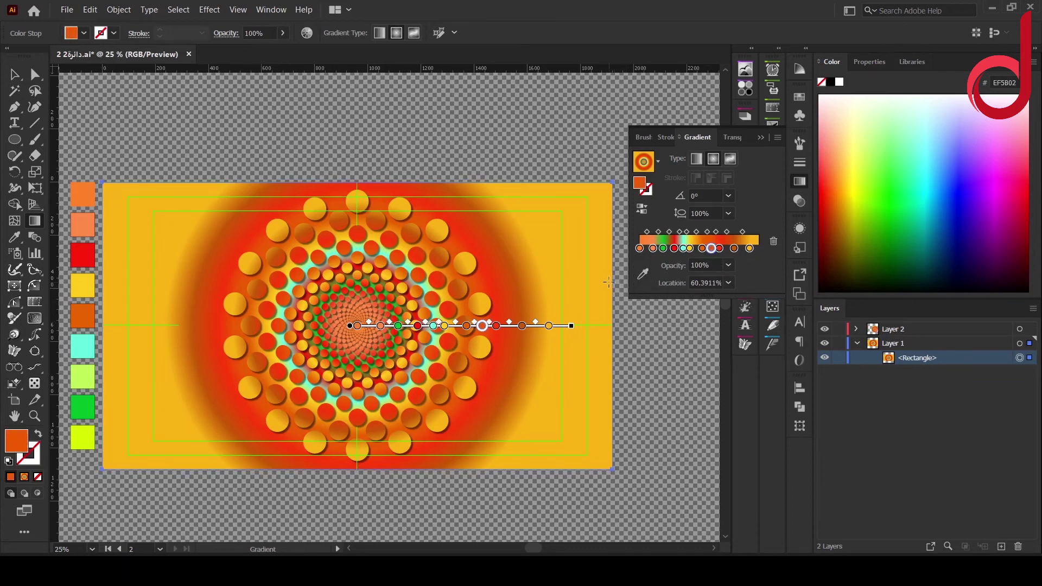
left_click(83, 437)
left_click_drag(711, 250, 757, 249)
mouse_move(737, 250)
left_mouse_down()
mouse_move(737, 260)
mouse_move(742, 250)
mouse_move(726, 250)
left_mouse_up()
left_click_drag(702, 250, 687, 248)
left_click(719, 250)
left_click(643, 275)
left_click(81, 375)
Step: Enlarge the background's radial gradient so its outer end extends well beyond the artboard's right edge
left_click_drag(571, 326, 713, 323)
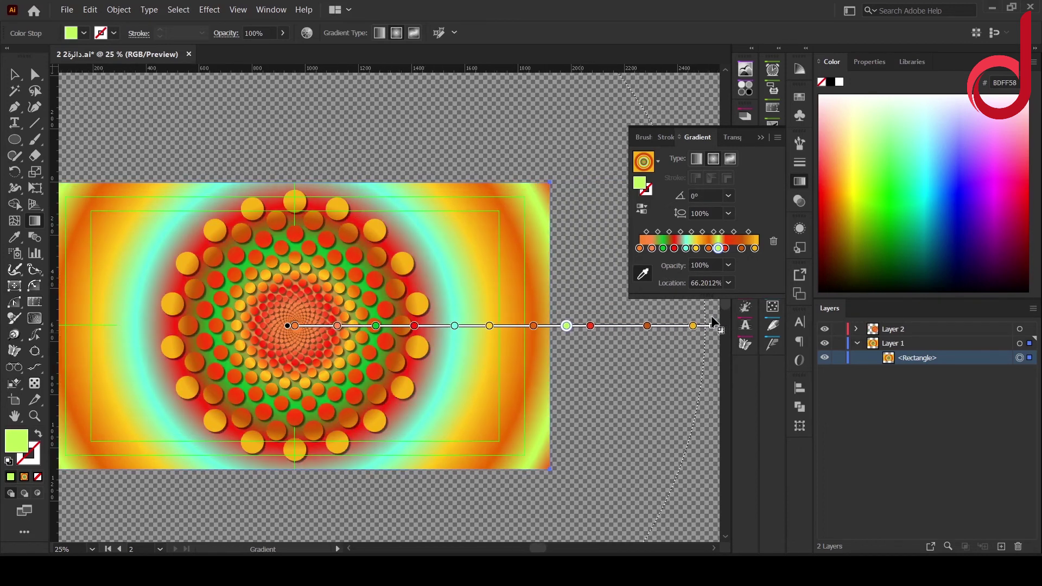
left_click_drag(304, 295, 390, 295)
scroll(459, 286, "up", 2)
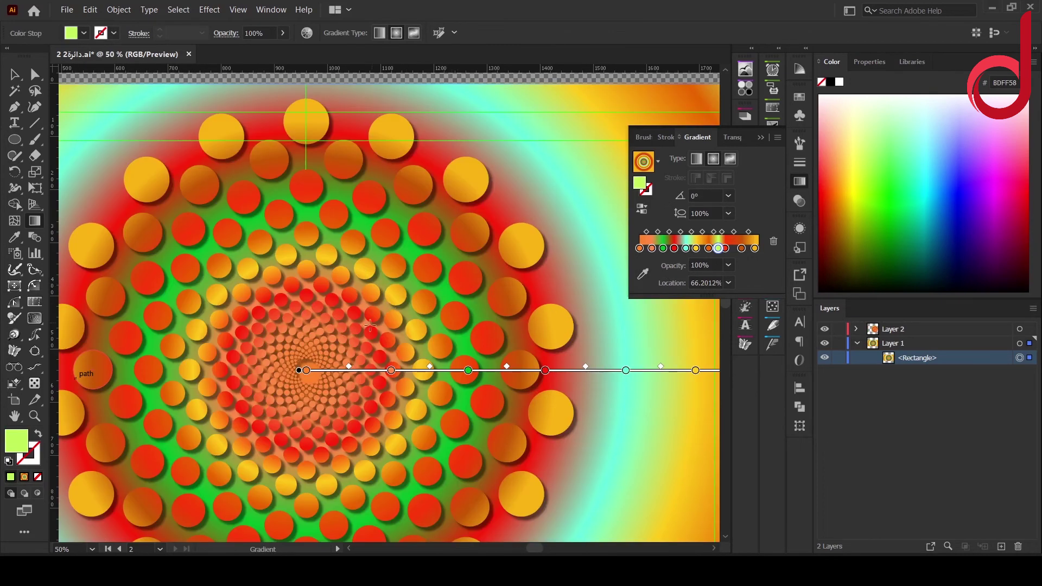
Step: Move the light green stop near the gradient's centre and add another stop beside it at 11.229% location
left_click_drag(351, 345, 430, 279)
left_click_drag(667, 247, 653, 250)
left_click(667, 251)
scroll(548, 363, "down", 1, "alt")
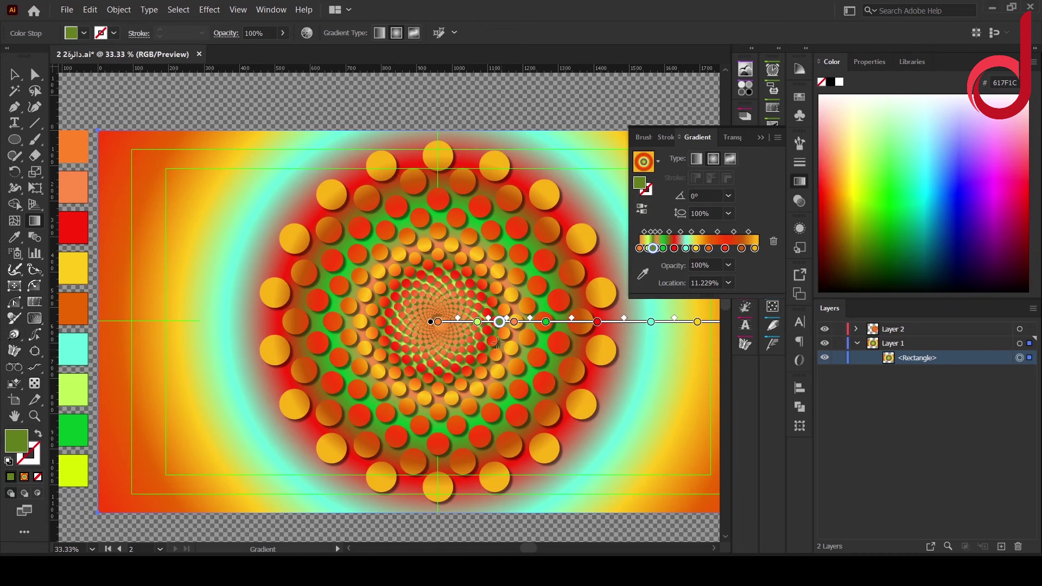
Step: Finish editing the background gradient by switching to the Selection tool
scroll(472, 304, "down", 1)
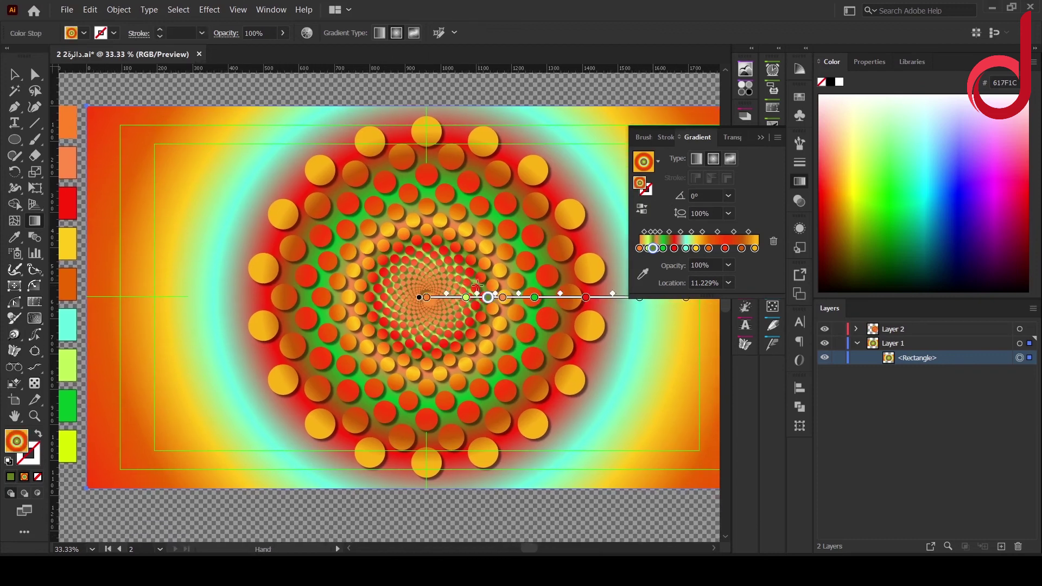
scroll(476, 280, "down", 1, "alt")
scroll(486, 290, "down", 1, "alt")
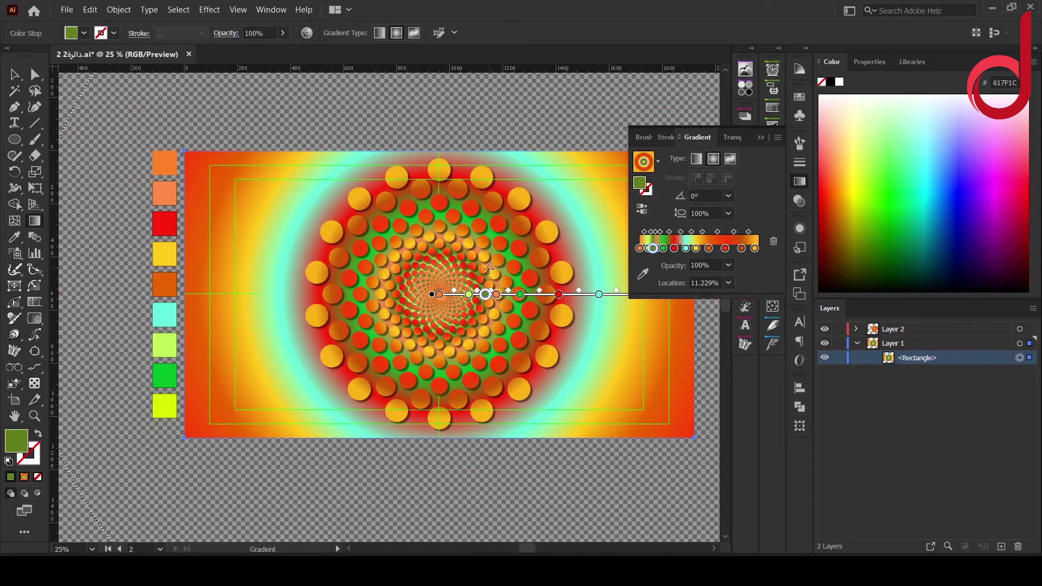
left_click_drag(521, 263, 445, 253)
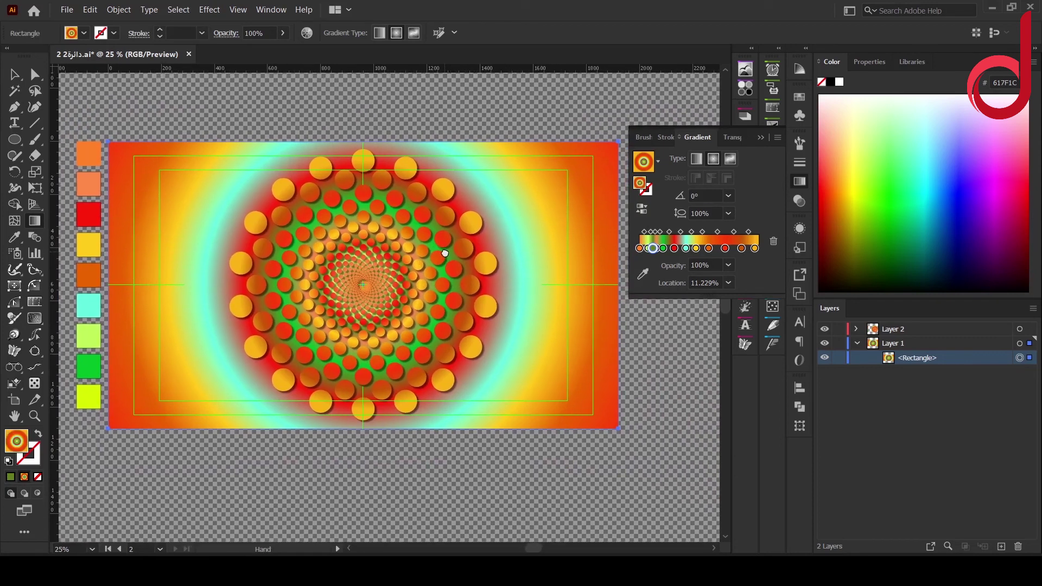
left_click(15, 74)
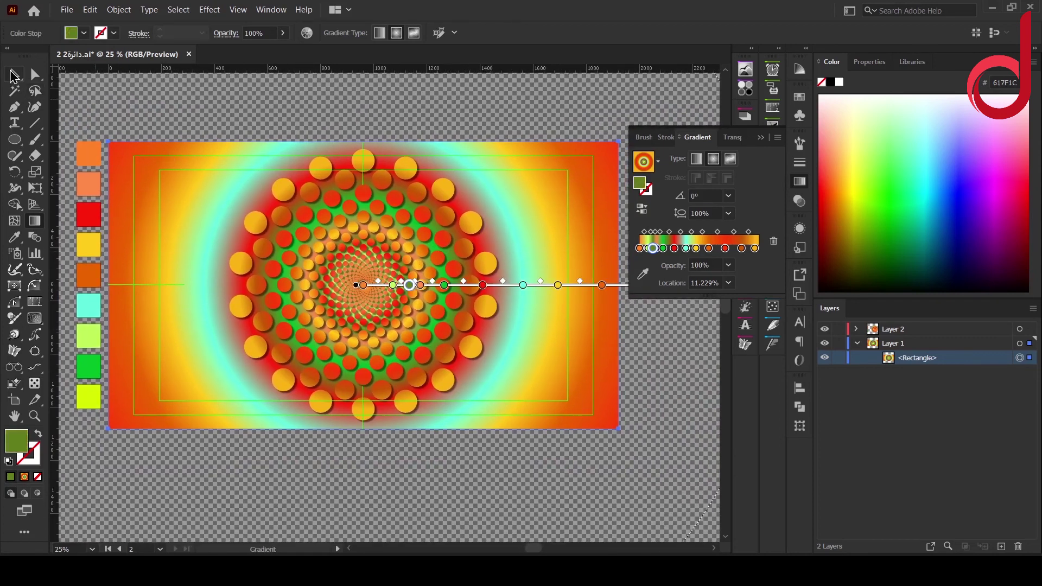